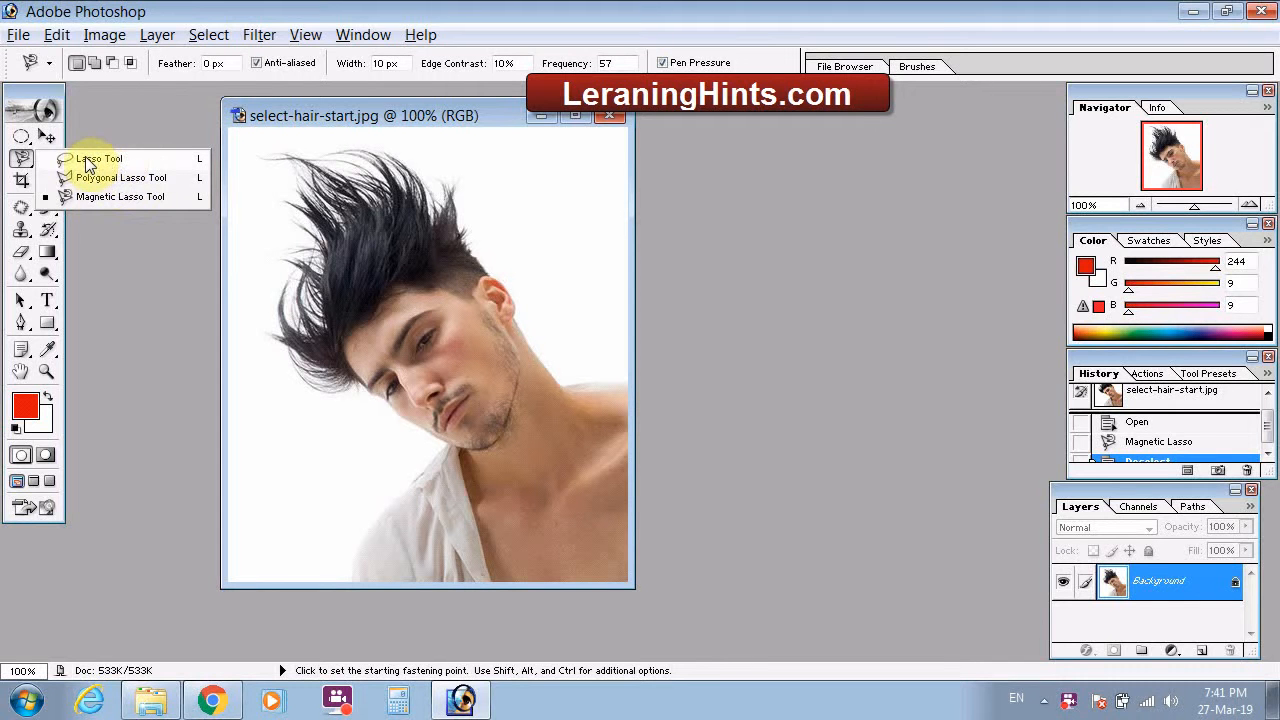
- Select the man's head and hair freehand with the Lasso Tool in select-hair-start.jpg
{"action": "left_click", "coordinate": [86, 160]}
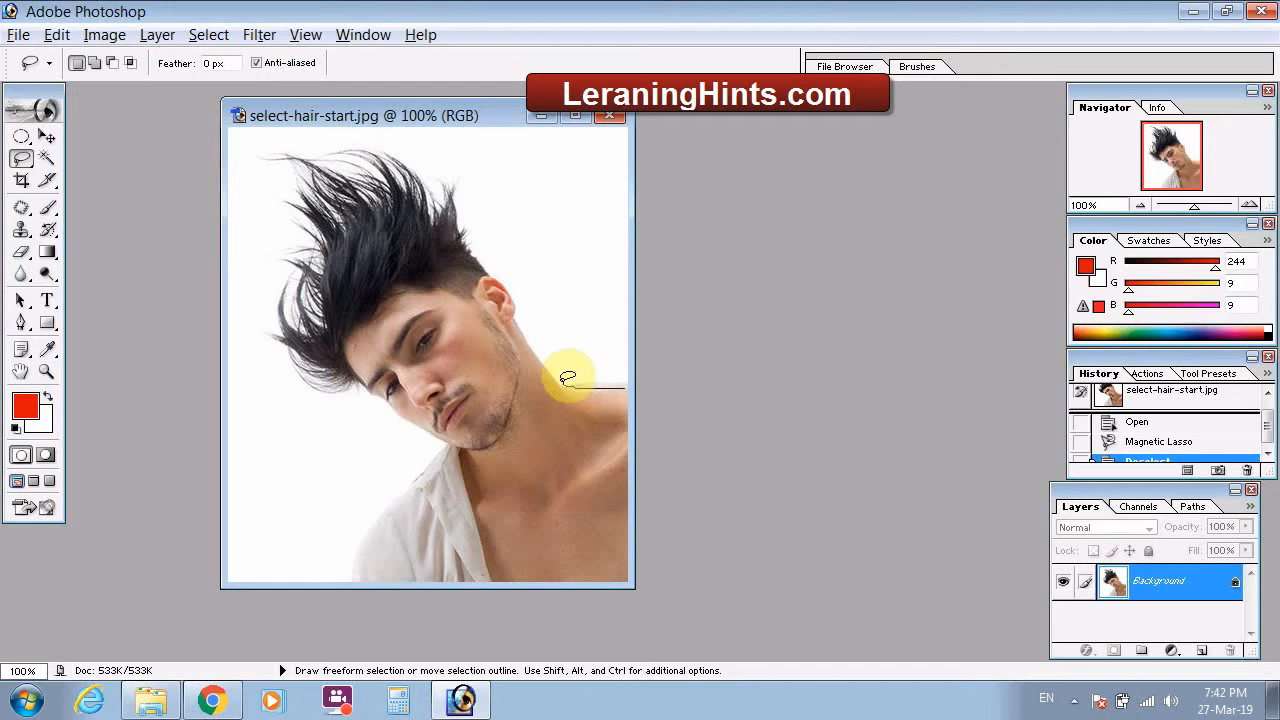
{"action": "mouse_move", "coordinate": [553, 373]}
{"action": "left_mouse_down"}
{"action": "mouse_move", "coordinate": [507, 277]}
{"action": "mouse_move", "coordinate": [474, 244]}
{"action": "mouse_move", "coordinate": [461, 196]}
{"action": "mouse_move", "coordinate": [388, 142]}
{"action": "mouse_move", "coordinate": [350, 143]}
{"action": "mouse_move", "coordinate": [394, 180]}
{"action": "mouse_move", "coordinate": [289, 147]}
{"action": "mouse_move", "coordinate": [306, 184]}
{"action": "mouse_move", "coordinate": [280, 194]}
{"action": "mouse_move", "coordinate": [309, 206]}
{"action": "mouse_move", "coordinate": [297, 223]}
{"action": "mouse_move", "coordinate": [311, 243]}
{"action": "mouse_move", "coordinate": [294, 252]}
{"action": "mouse_move", "coordinate": [300, 308]}
{"action": "mouse_move", "coordinate": [286, 280]}
{"action": "mouse_move", "coordinate": [280, 320]}
{"action": "mouse_move", "coordinate": [286, 352]}
{"action": "mouse_move", "coordinate": [320, 385]}
{"action": "mouse_move", "coordinate": [357, 372]}
{"action": "mouse_move", "coordinate": [488, 448]}
{"action": "mouse_move", "coordinate": [522, 380]}
{"action": "mouse_move", "coordinate": [523, 318]}
{"action": "left_mouse_up"}
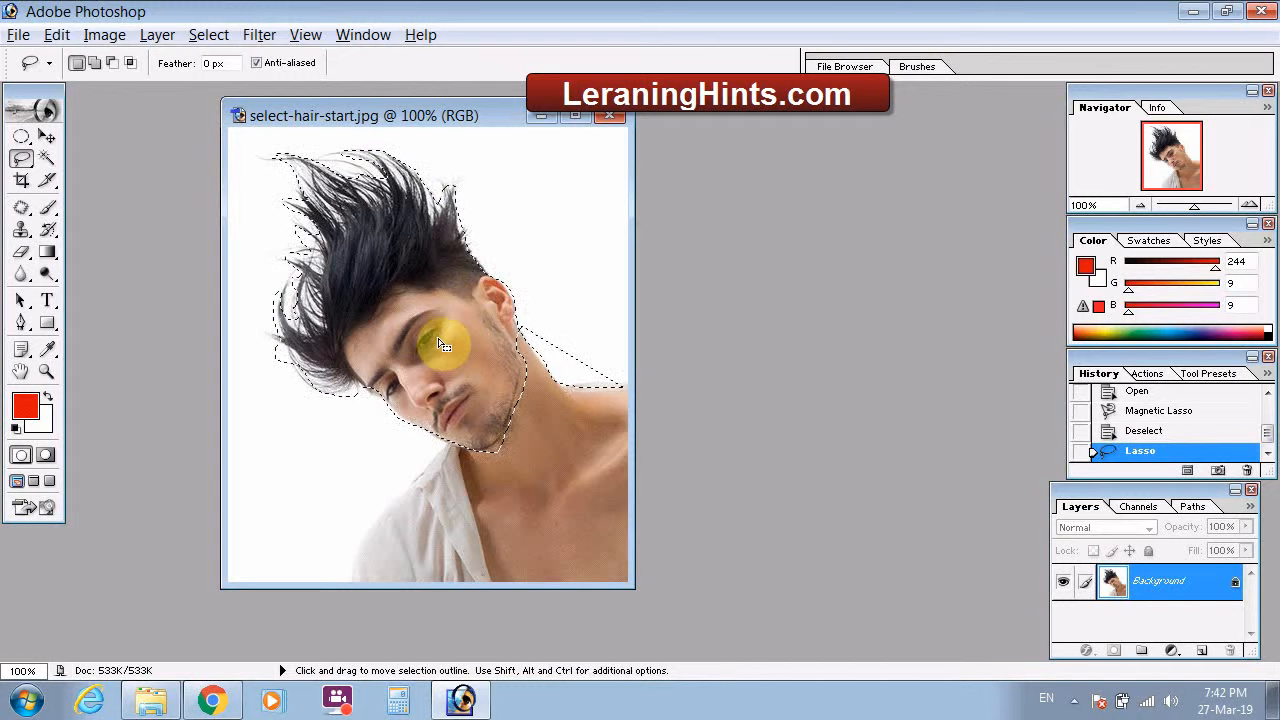
- Create a new transparent 480 x 300 pixel RGB document at 72 pixels/inch and place its window beside the photo
{"action": "left_click", "coordinate": [18, 34]}
{"action": "left_click", "coordinate": [48, 60]}
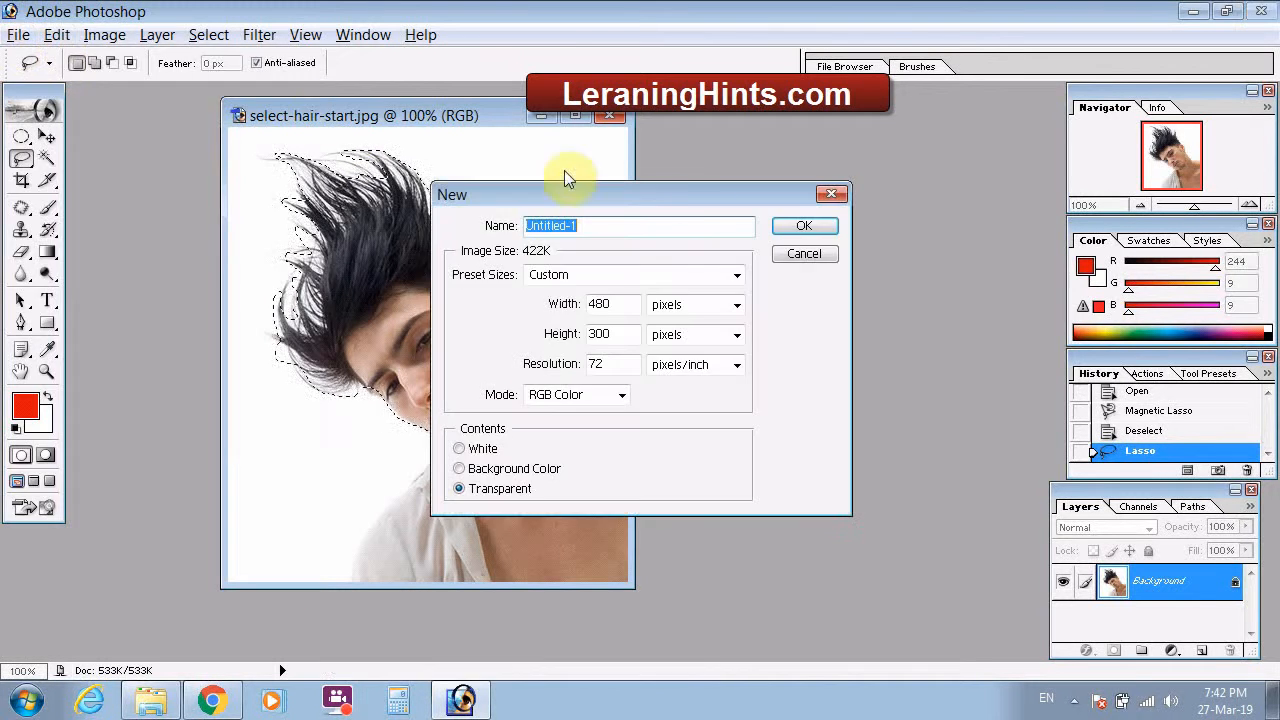
{"action": "left_click", "coordinate": [803, 225]}
{"action": "left_click_drag", "start_coordinate": [343, 137], "coordinate": [854, 189]}
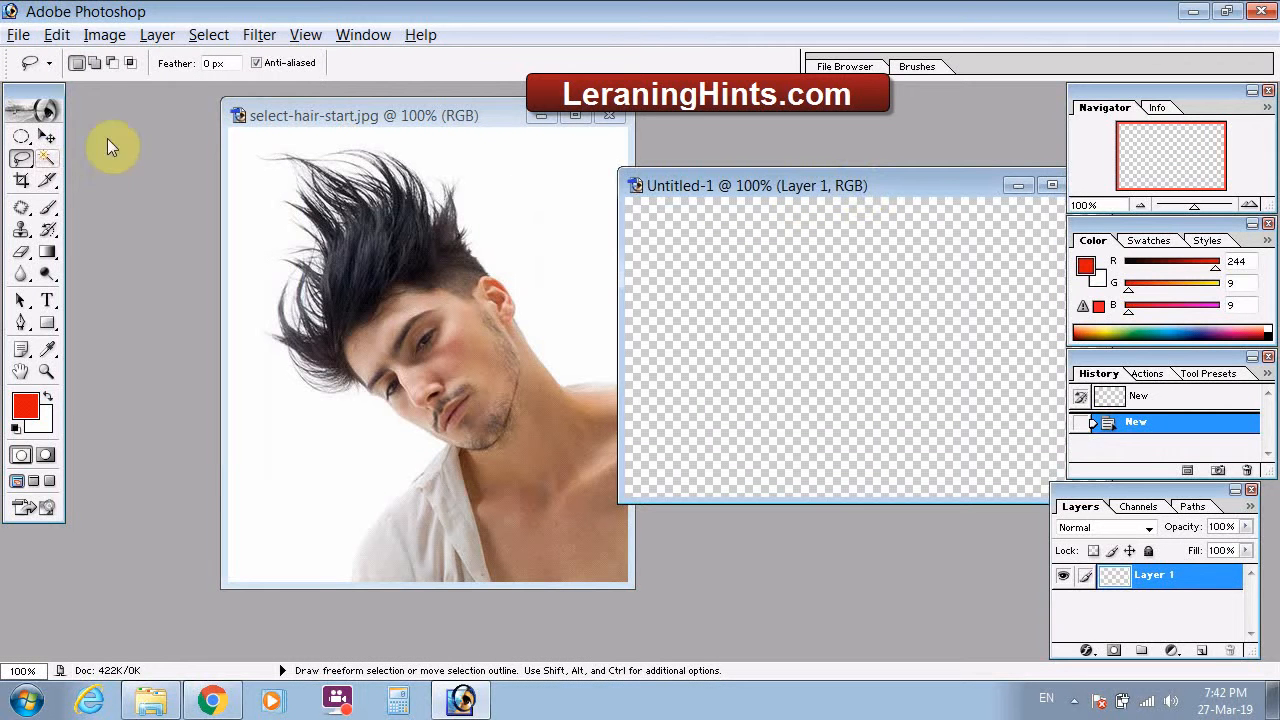
- Copy the selected head from the photo into the blank document with the Move Tool, and bring that document's window fully into view
{"action": "left_click", "coordinate": [288, 112]}
{"action": "left_click", "coordinate": [47, 135]}
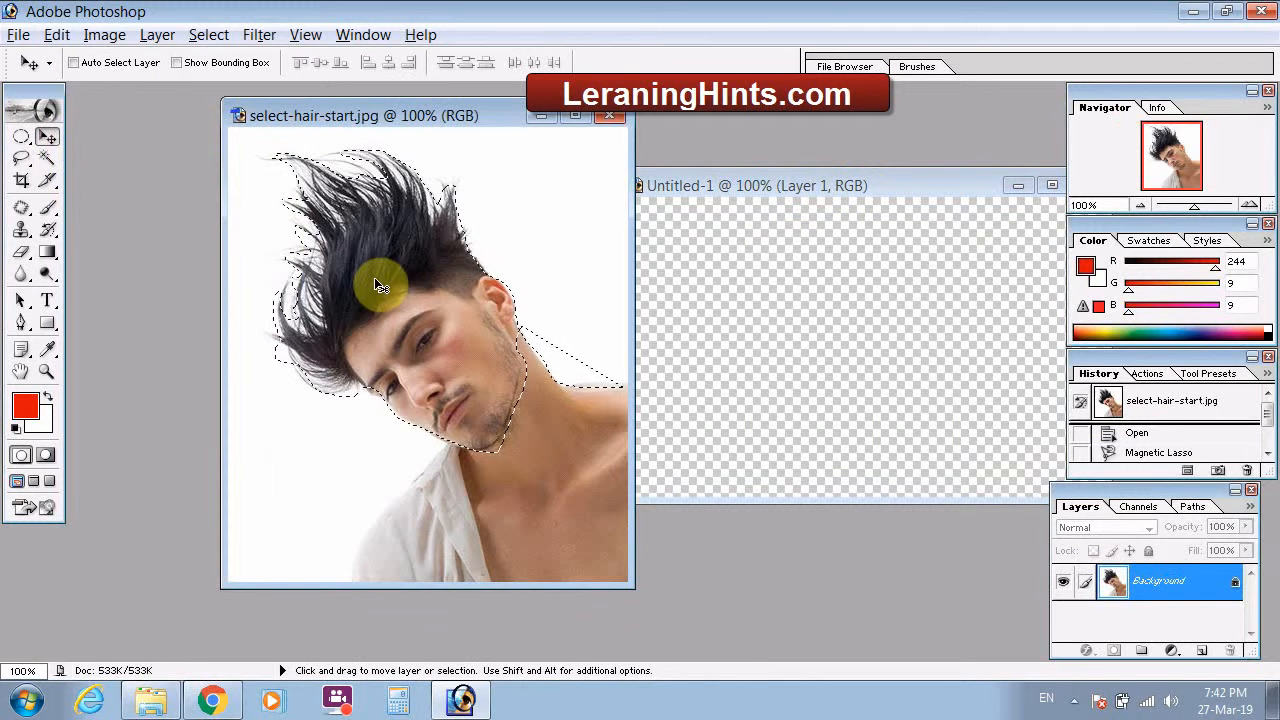
{"action": "left_click_drag", "start_coordinate": [374, 277], "coordinate": [823, 342]}
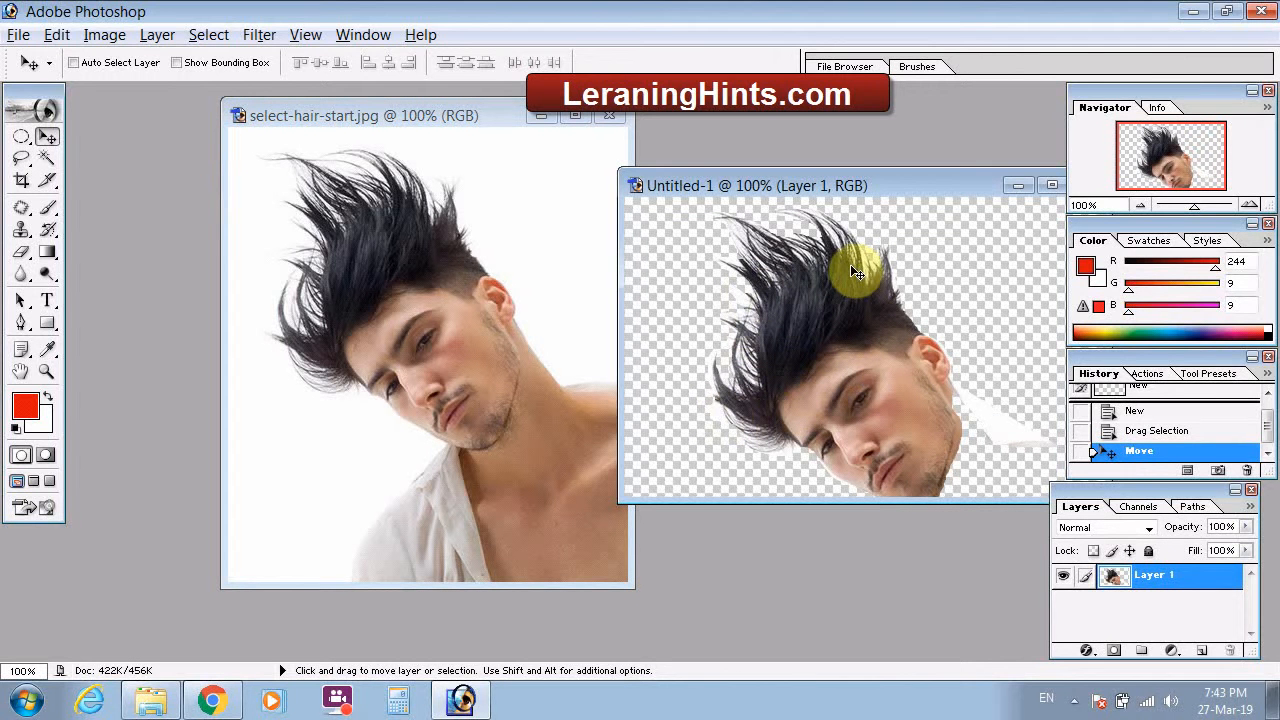
{"action": "left_click_drag", "start_coordinate": [966, 178], "coordinate": [918, 179]}
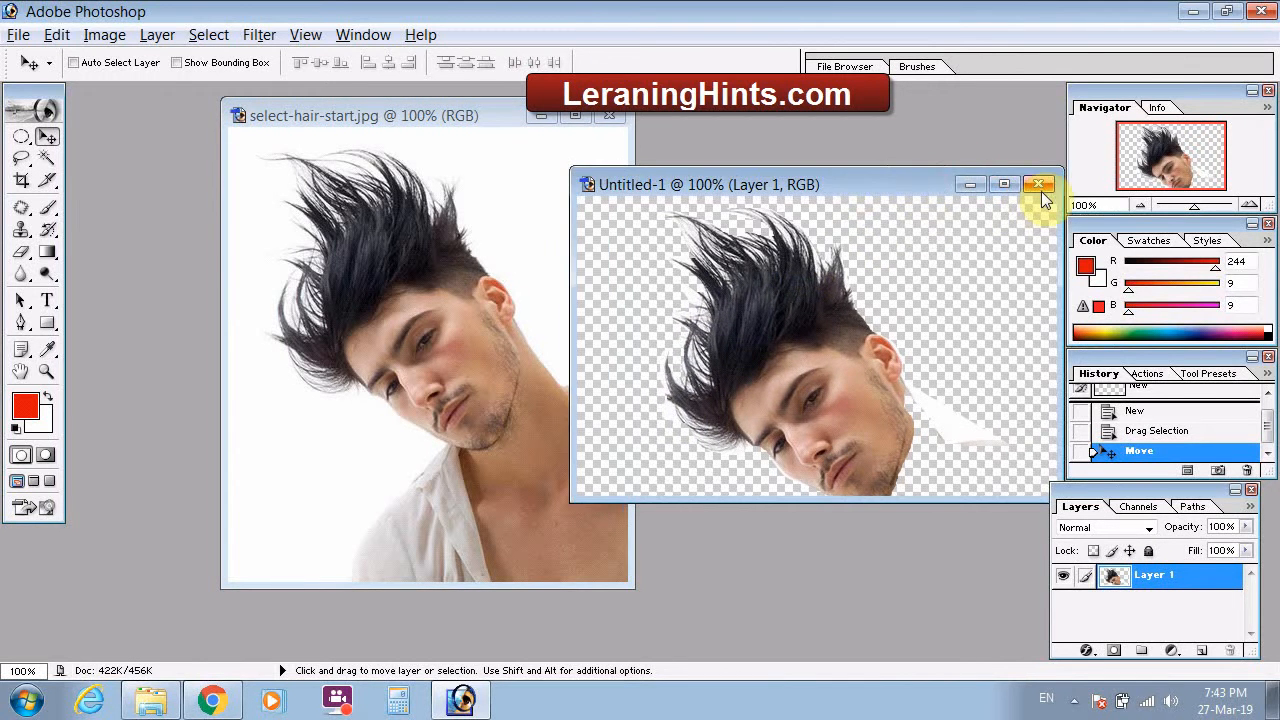
- Close the document with the copied head without saving, and deselect the head in the photo
{"action": "left_click", "coordinate": [1041, 191]}
{"action": "left_click", "coordinate": [632, 280]}
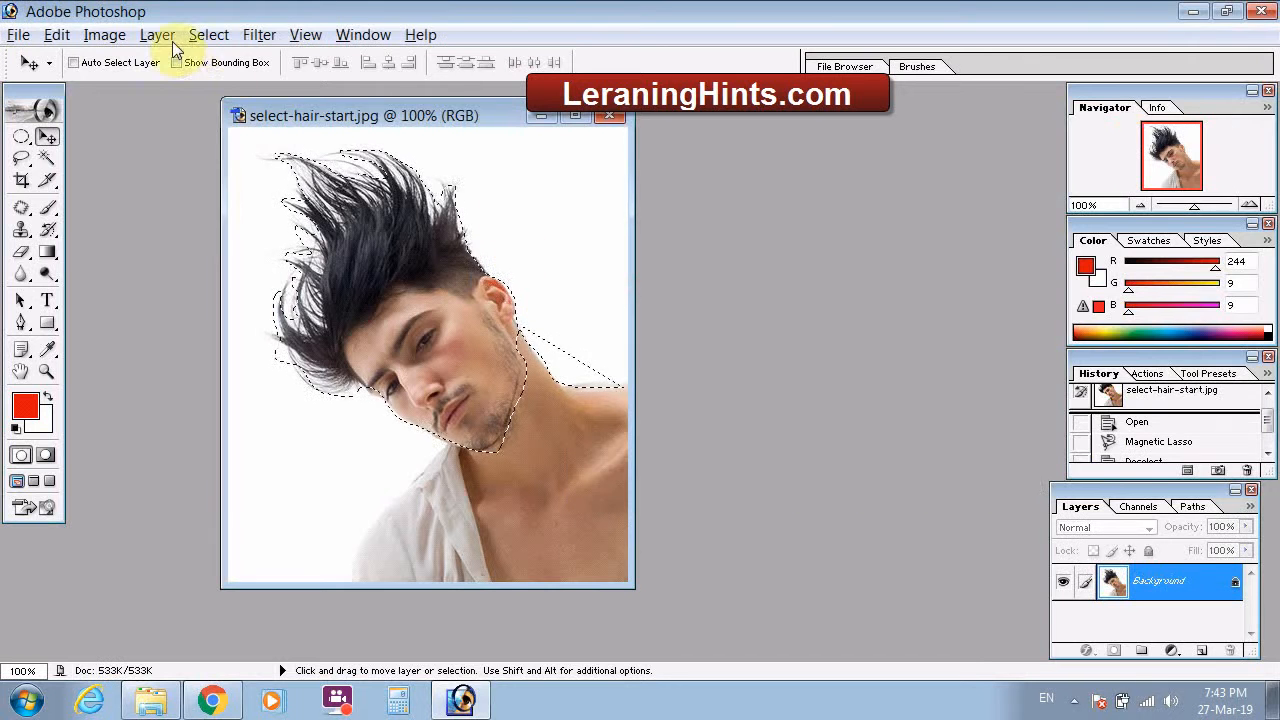
{"action": "left_click", "coordinate": [209, 35]}
{"action": "left_click", "coordinate": [242, 80]}
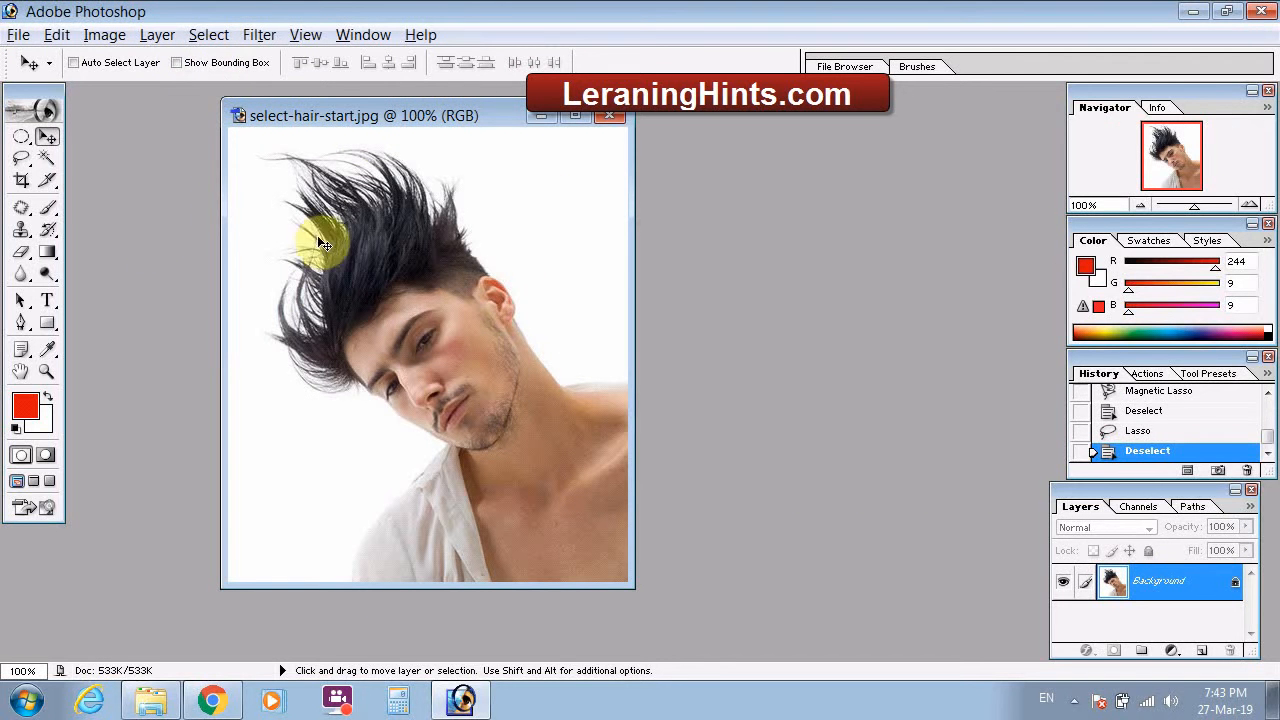
- Draw a closed selection around part of the hair, face and chest with the Polygonal Lasso Tool, and deselect it
{"action": "left_click", "coordinate": [22, 160]}
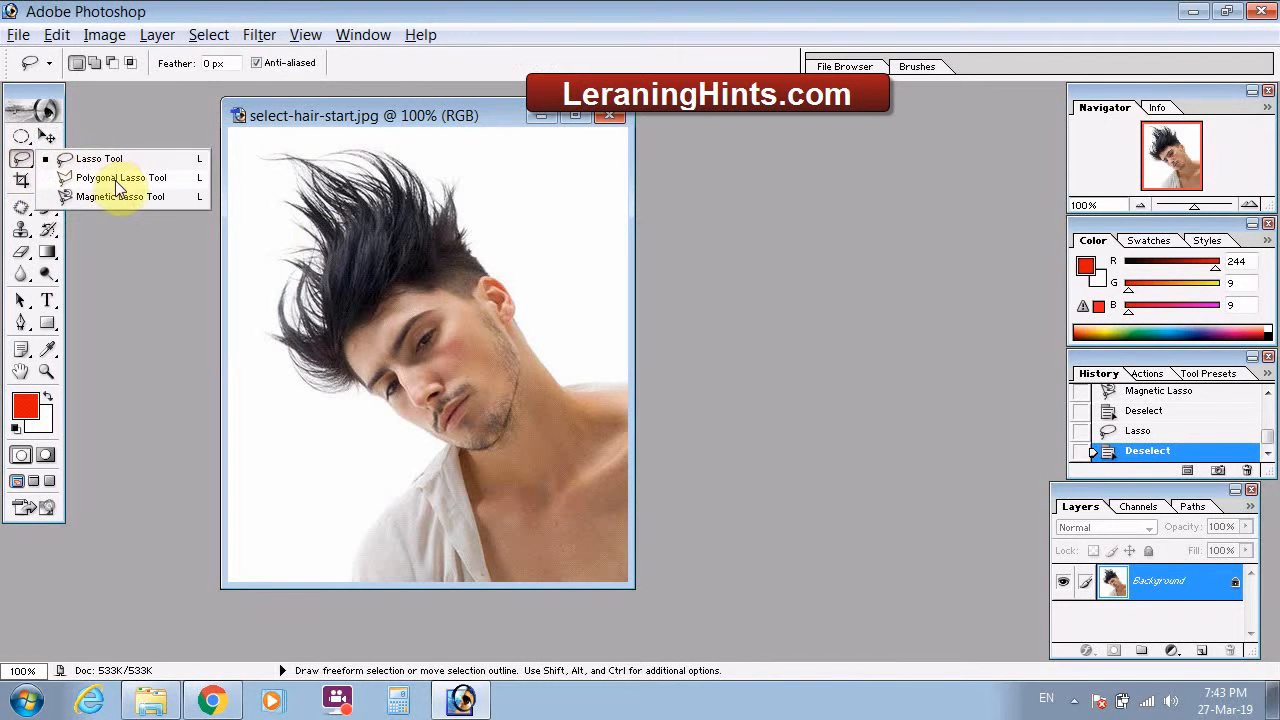
{"action": "left_click", "coordinate": [128, 180]}
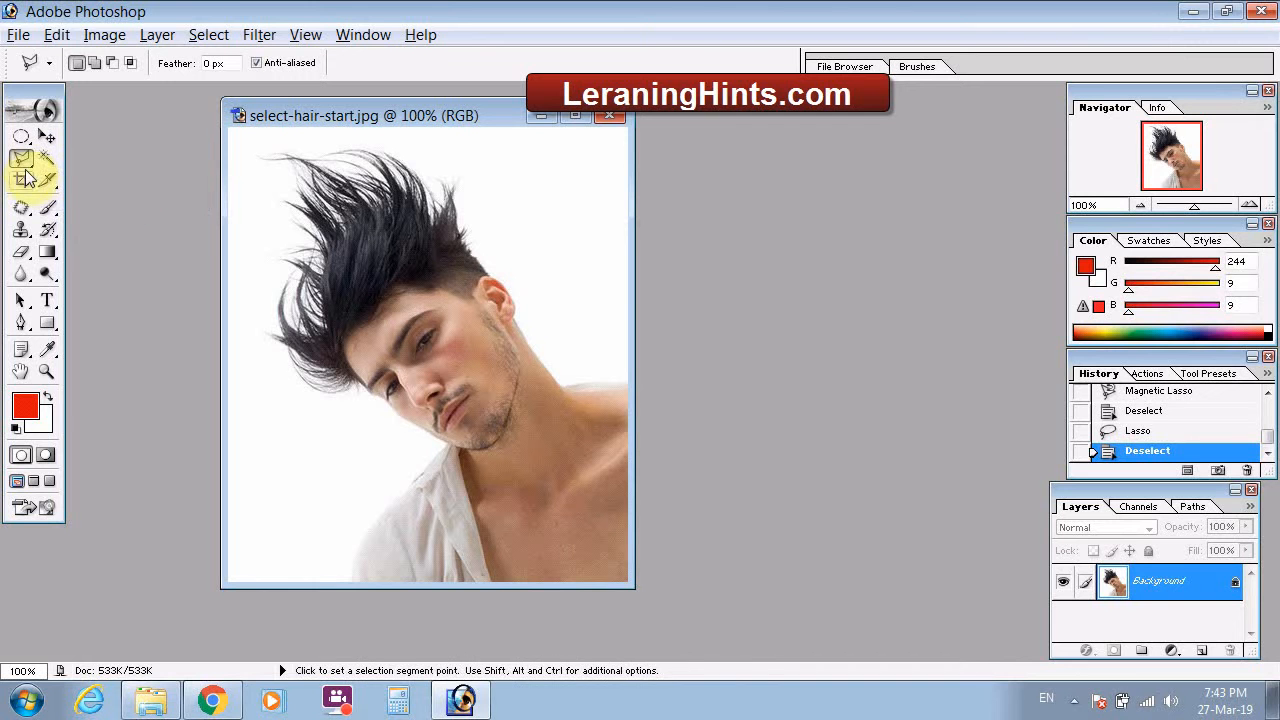
{"action": "left_click", "coordinate": [566, 389]}
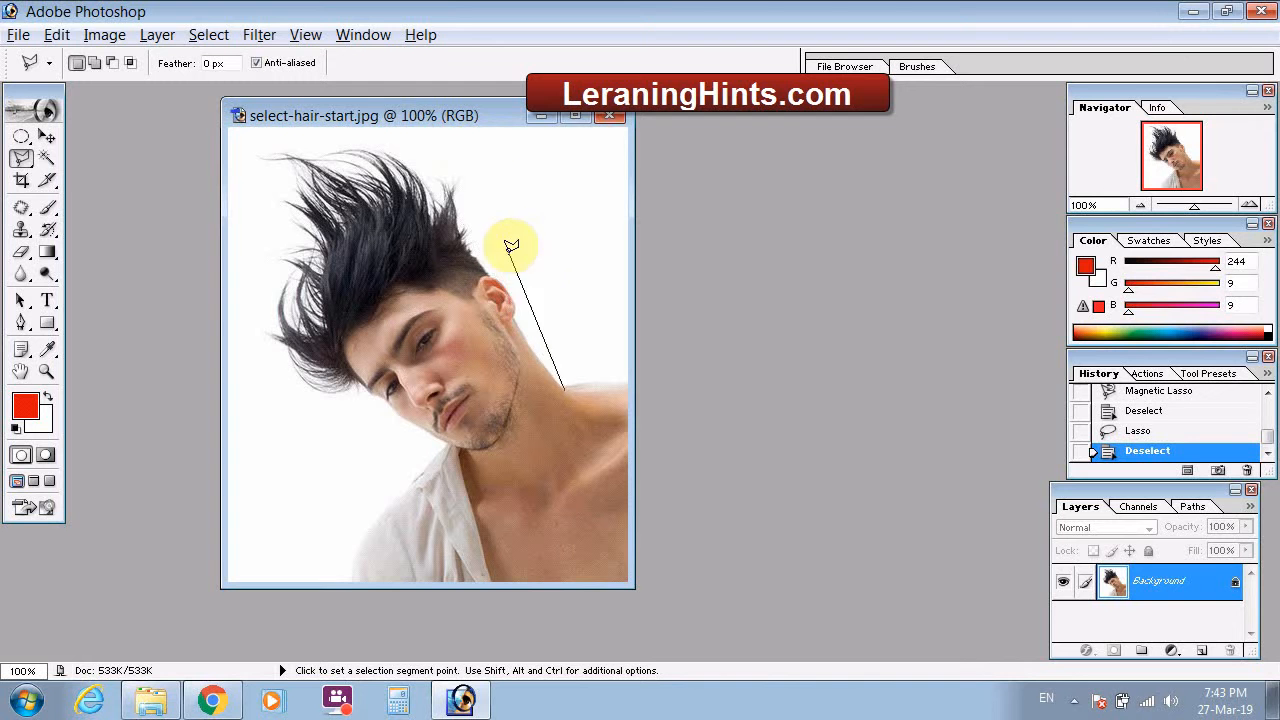
{"action": "left_click", "coordinate": [512, 316]}
{"action": "left_click", "coordinate": [440, 201]}
{"action": "left_click", "coordinate": [390, 153]}
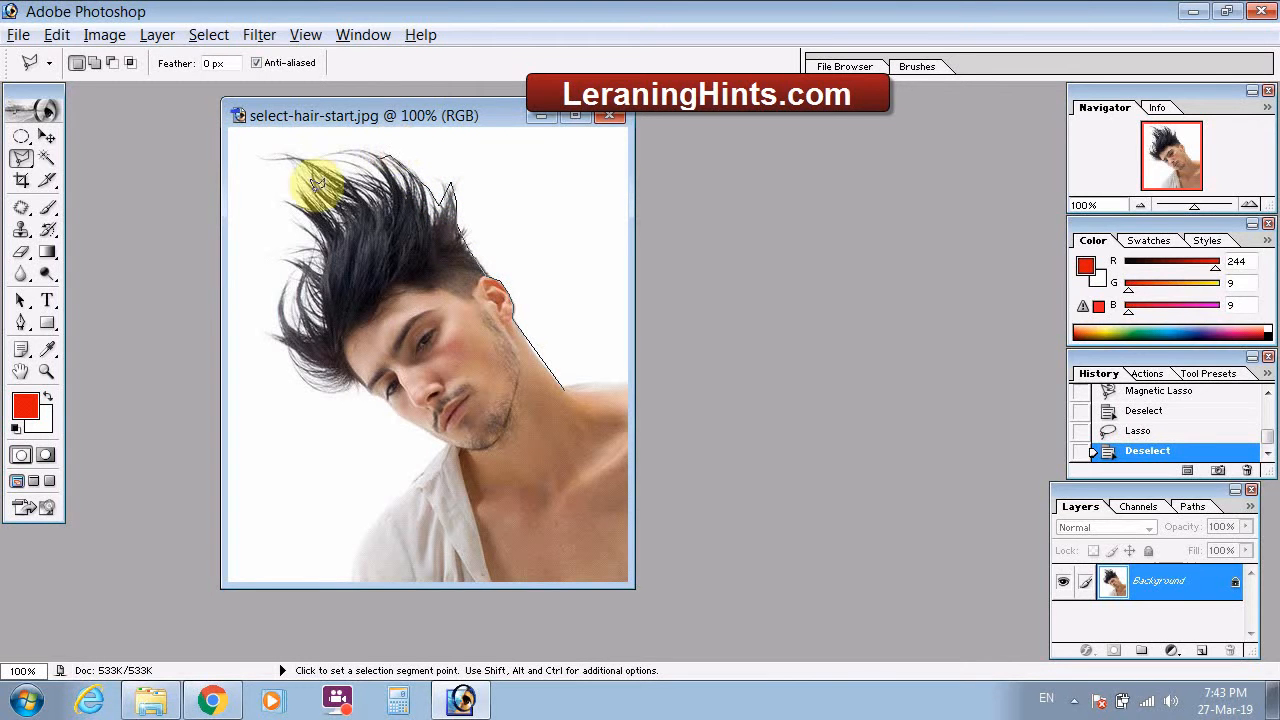
{"action": "left_click", "coordinate": [310, 513]}
{"action": "left_click", "coordinate": [591, 568]}
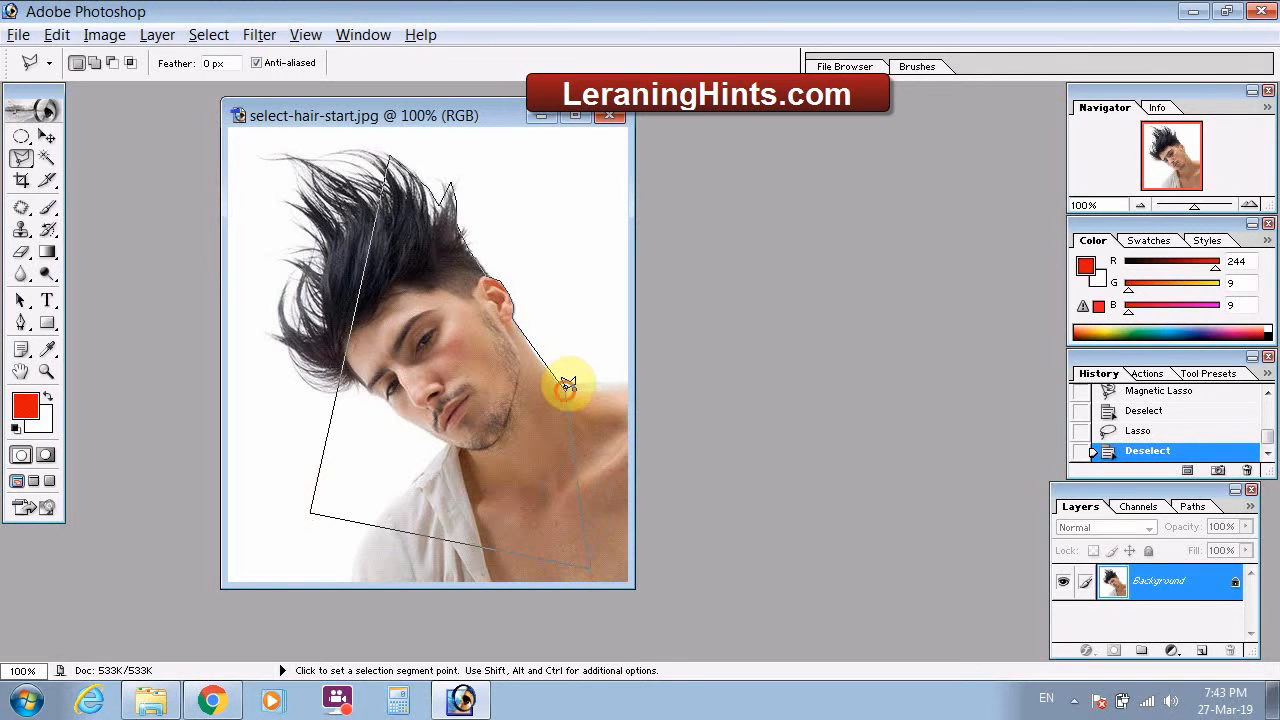
{"action": "left_click", "coordinate": [566, 385]}
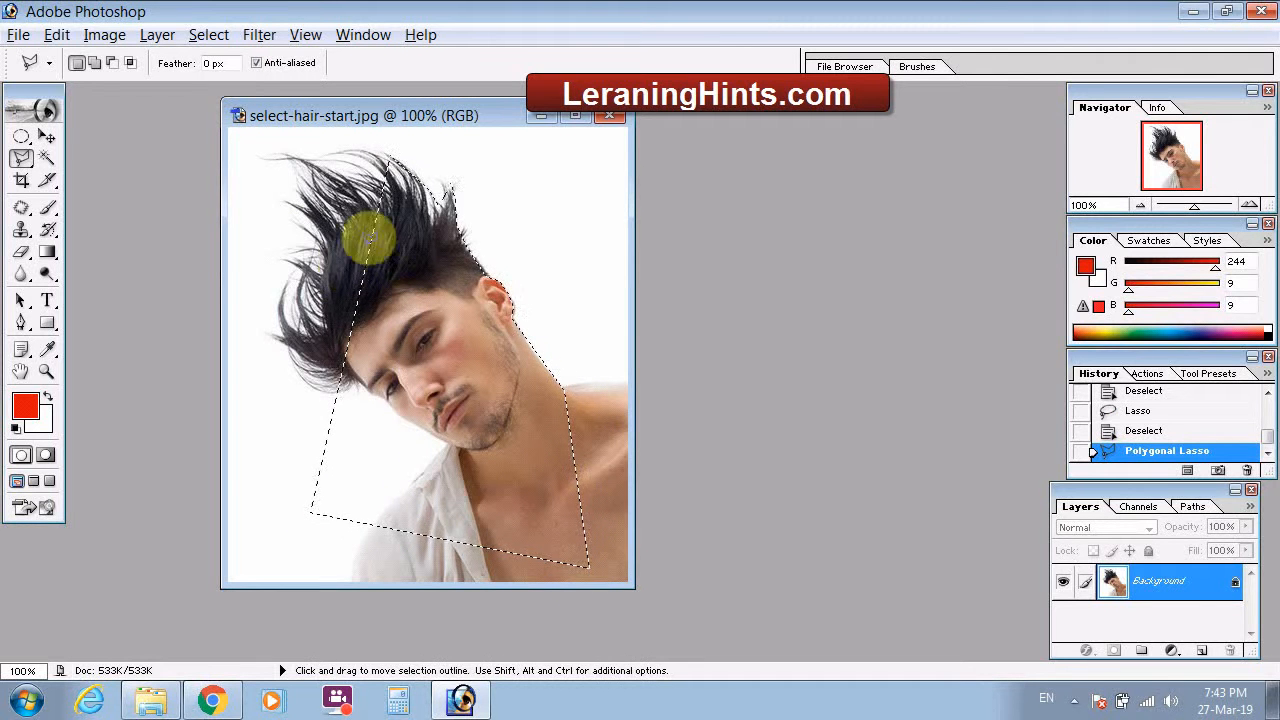
{"action": "left_click", "coordinate": [208, 36]}
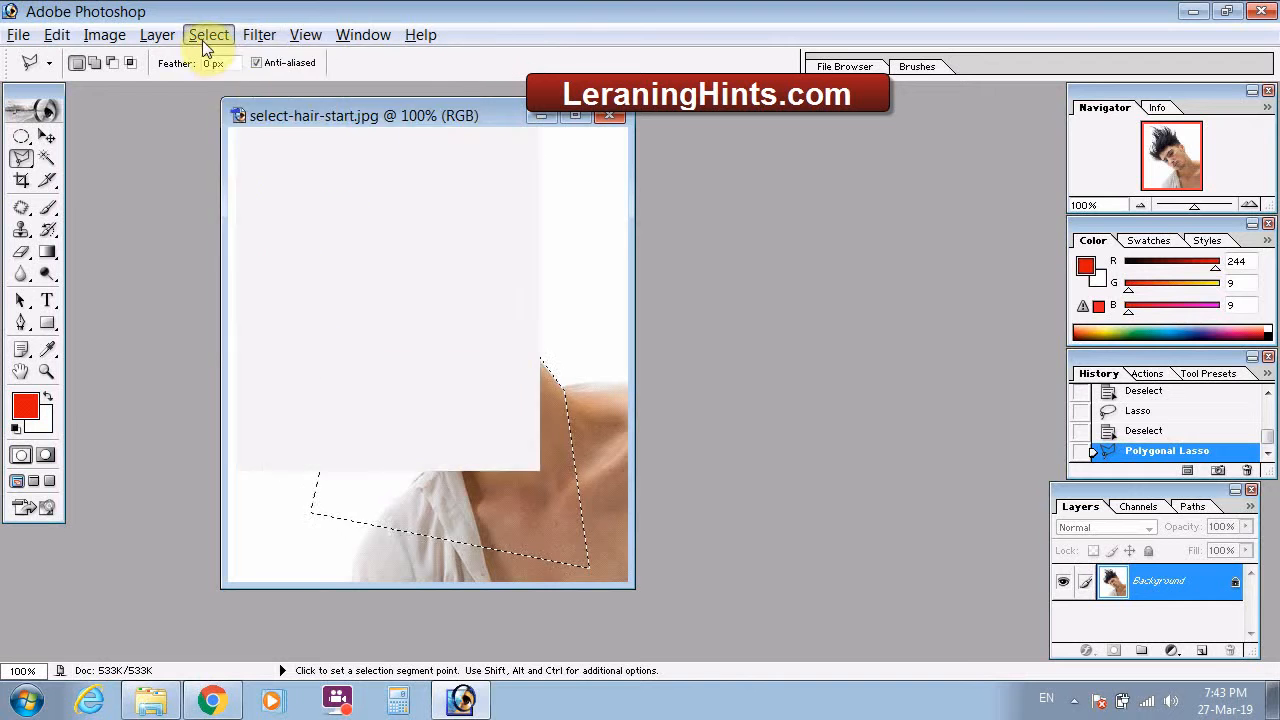
{"action": "left_click", "coordinate": [243, 81]}
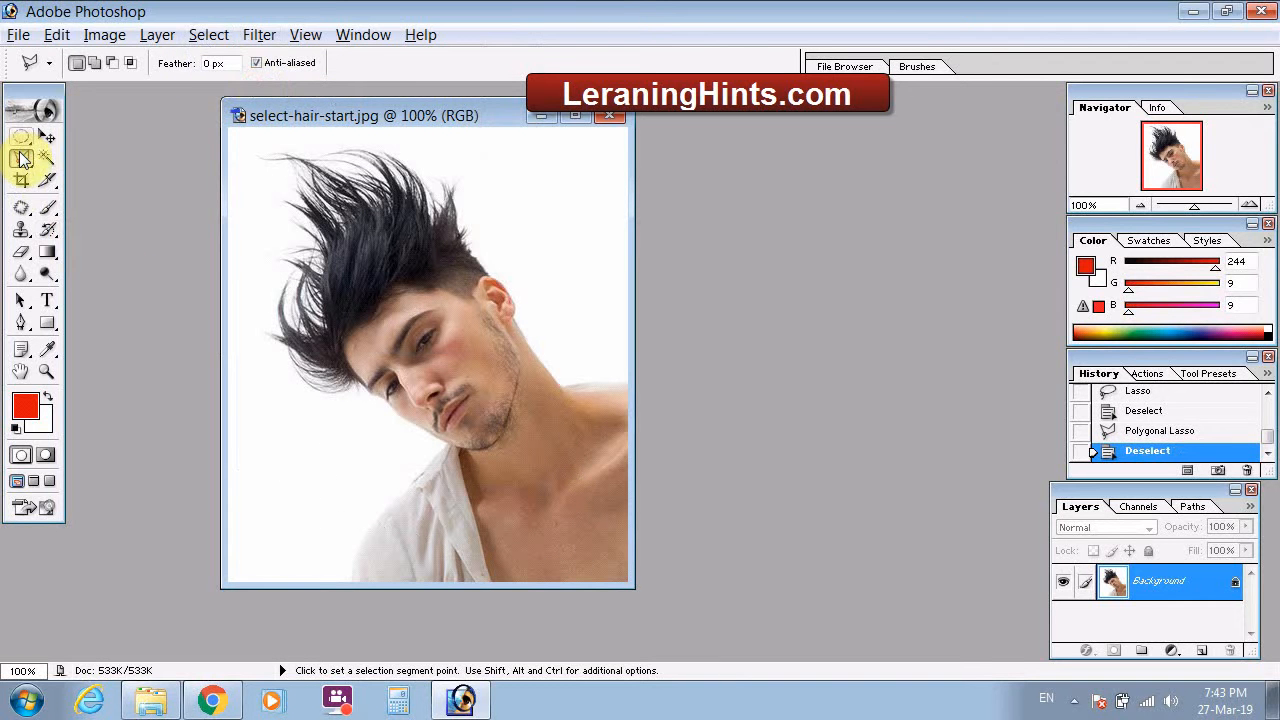
- Trace a closed selection around the man's hair and face with the Magnetic Lasso Tool
{"action": "left_click", "coordinate": [23, 159]}
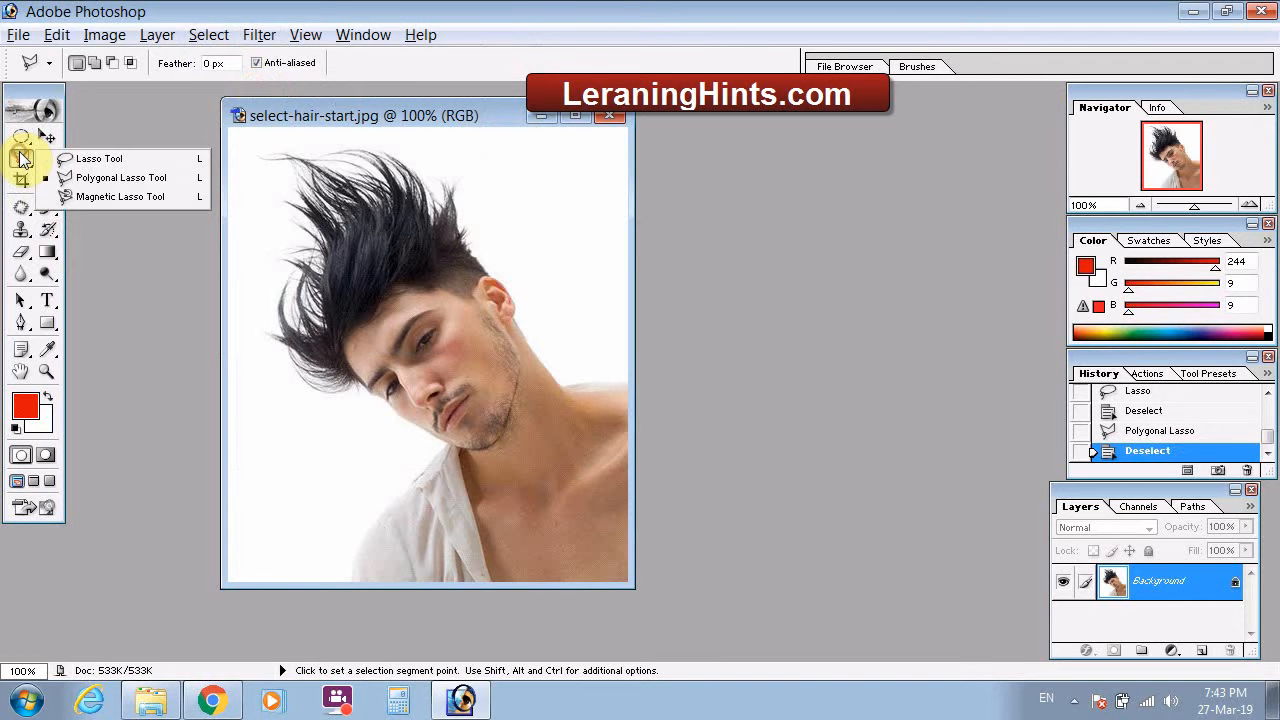
{"action": "left_click", "coordinate": [110, 196]}
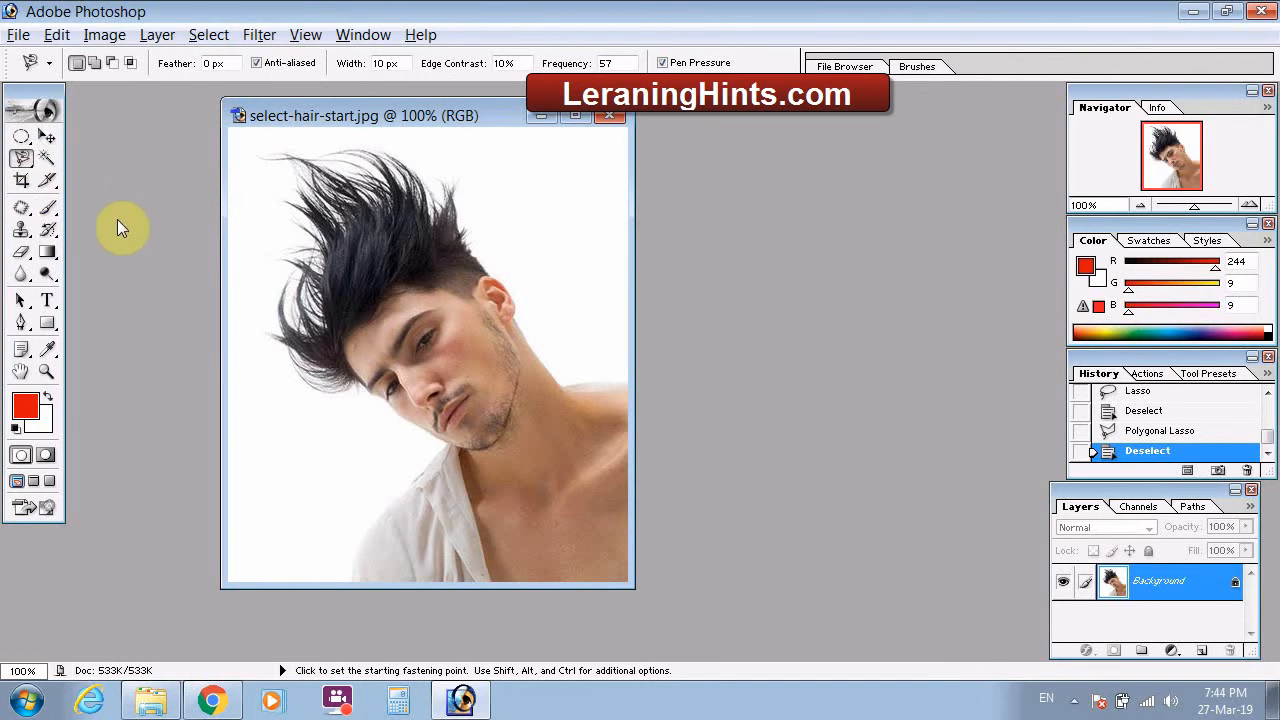
{"action": "left_click", "coordinate": [23, 159]}
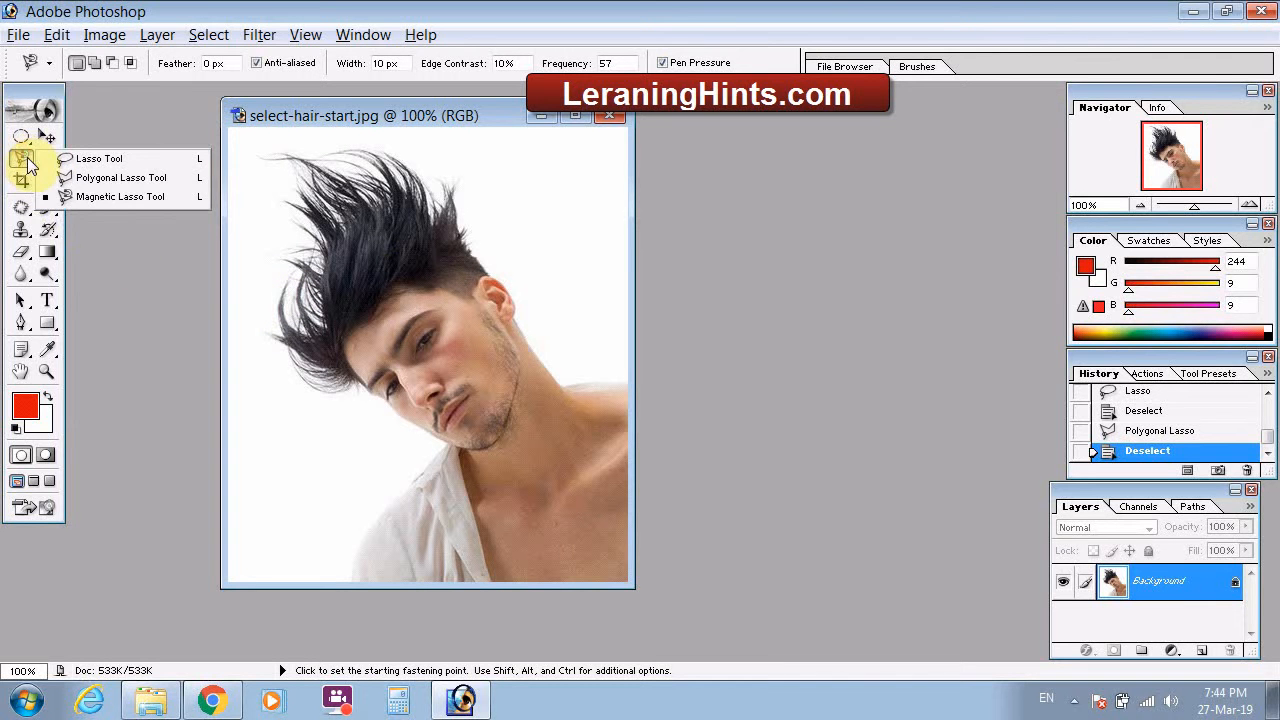
{"action": "left_click", "coordinate": [100, 195]}
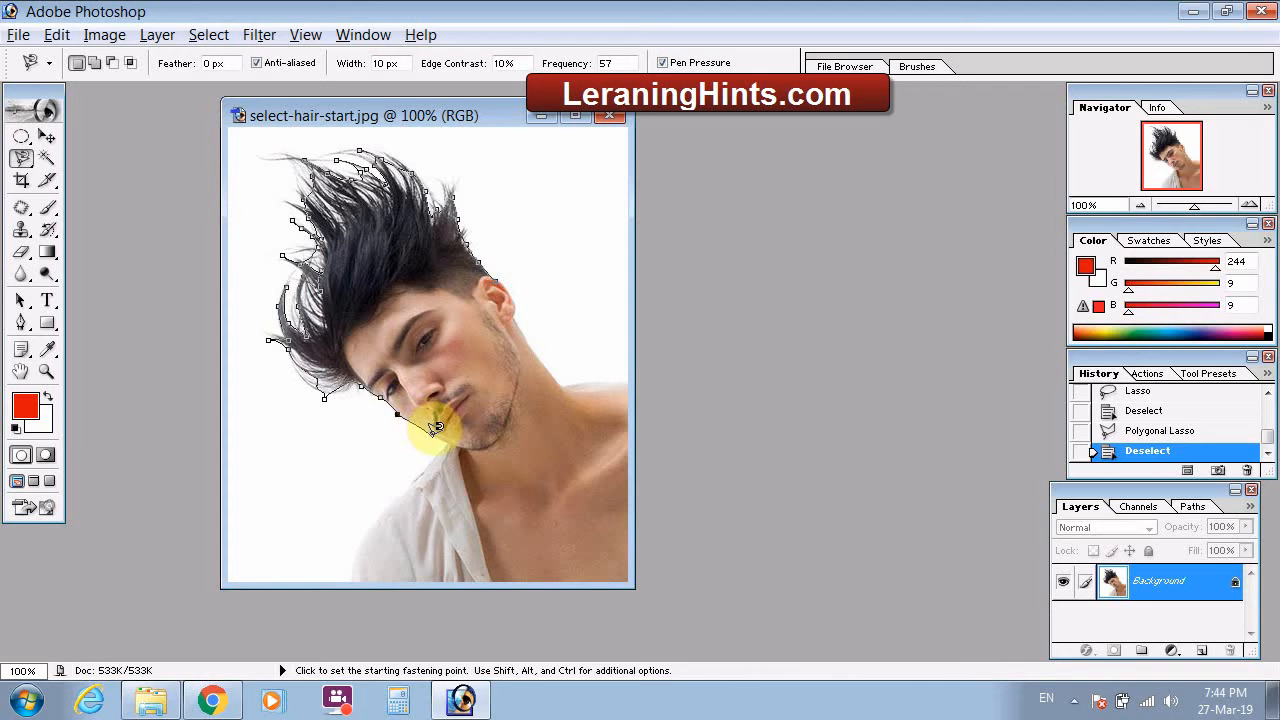
{"action": "double_click", "coordinate": [497, 444]}
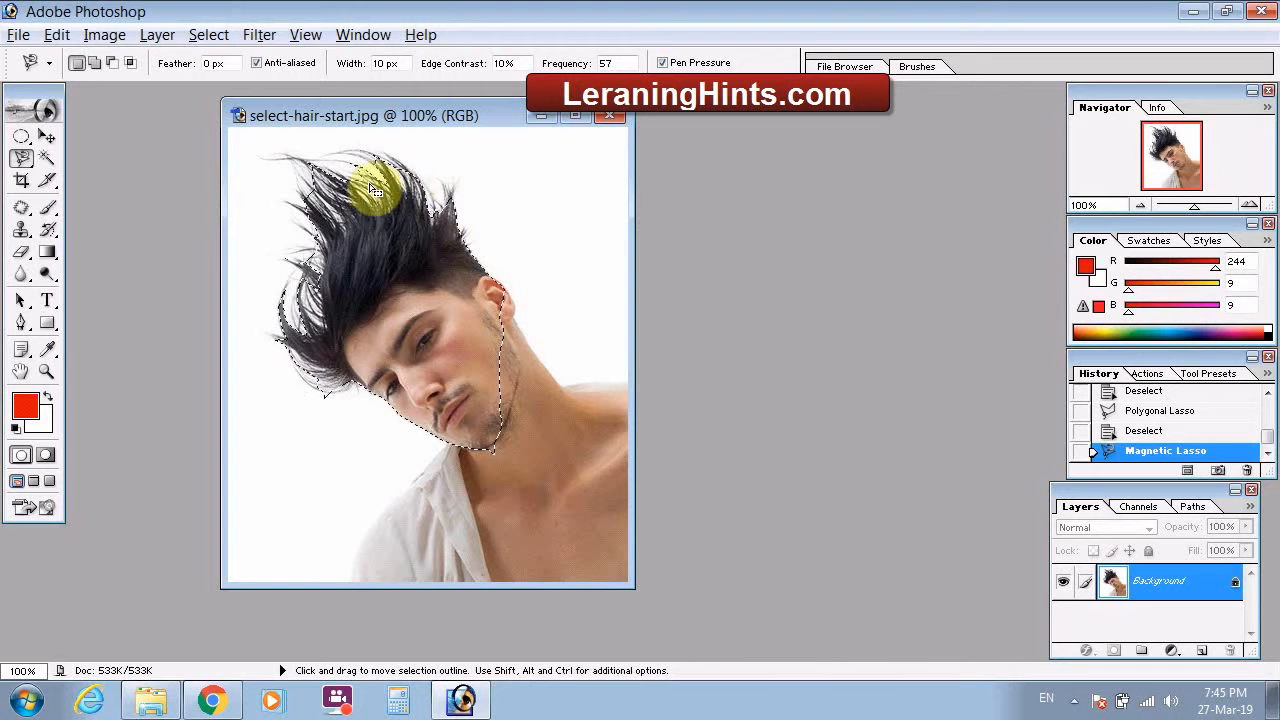
- Create another new transparent document and place its window beside the photo
{"action": "left_click", "coordinate": [18, 34]}
{"action": "left_click", "coordinate": [149, 62]}
{"action": "left_click", "coordinate": [785, 225]}
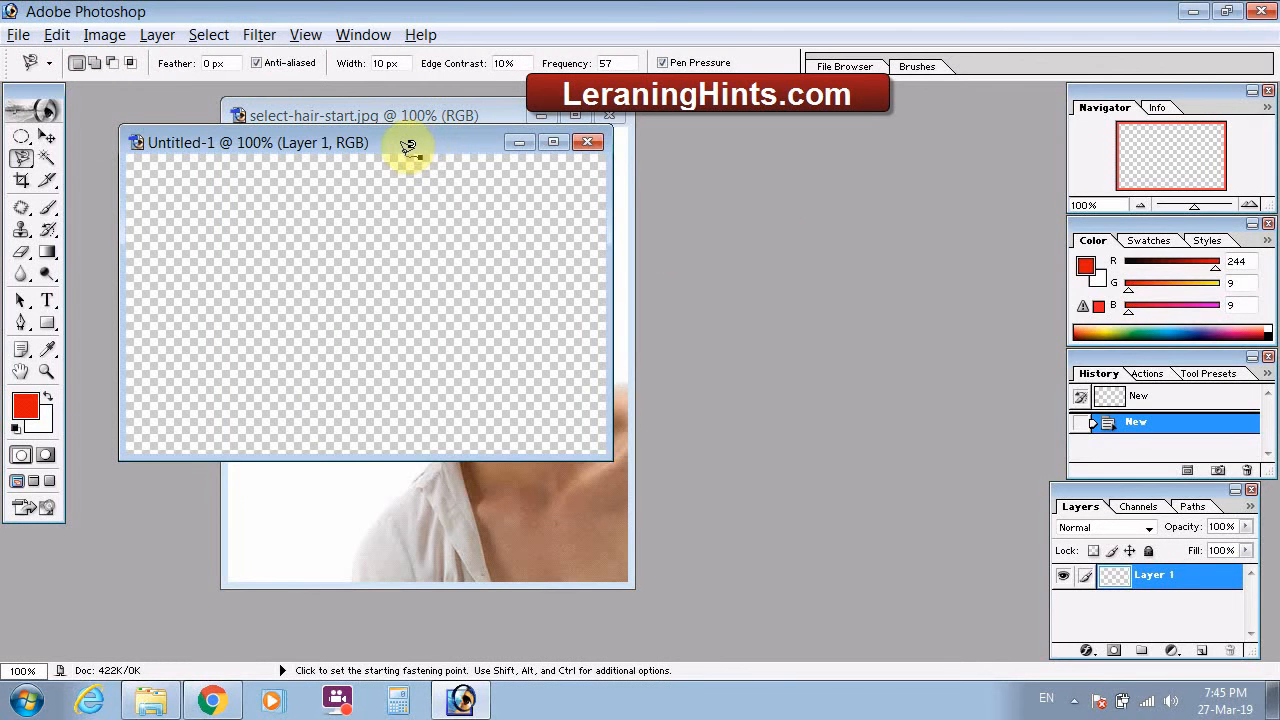
{"action": "left_click", "coordinate": [46, 136]}
{"action": "left_click_drag", "start_coordinate": [134, 142], "coordinate": [684, 200]}
- Copy the magnetically selected head into the new document with the Move Tool and shift it toward the canvas's upper left
{"action": "left_click", "coordinate": [385, 115]}
{"action": "left_click_drag", "start_coordinate": [409, 294], "coordinate": [940, 385]}
{"action": "left_click_drag", "start_coordinate": [943, 202], "coordinate": [564, 150]}
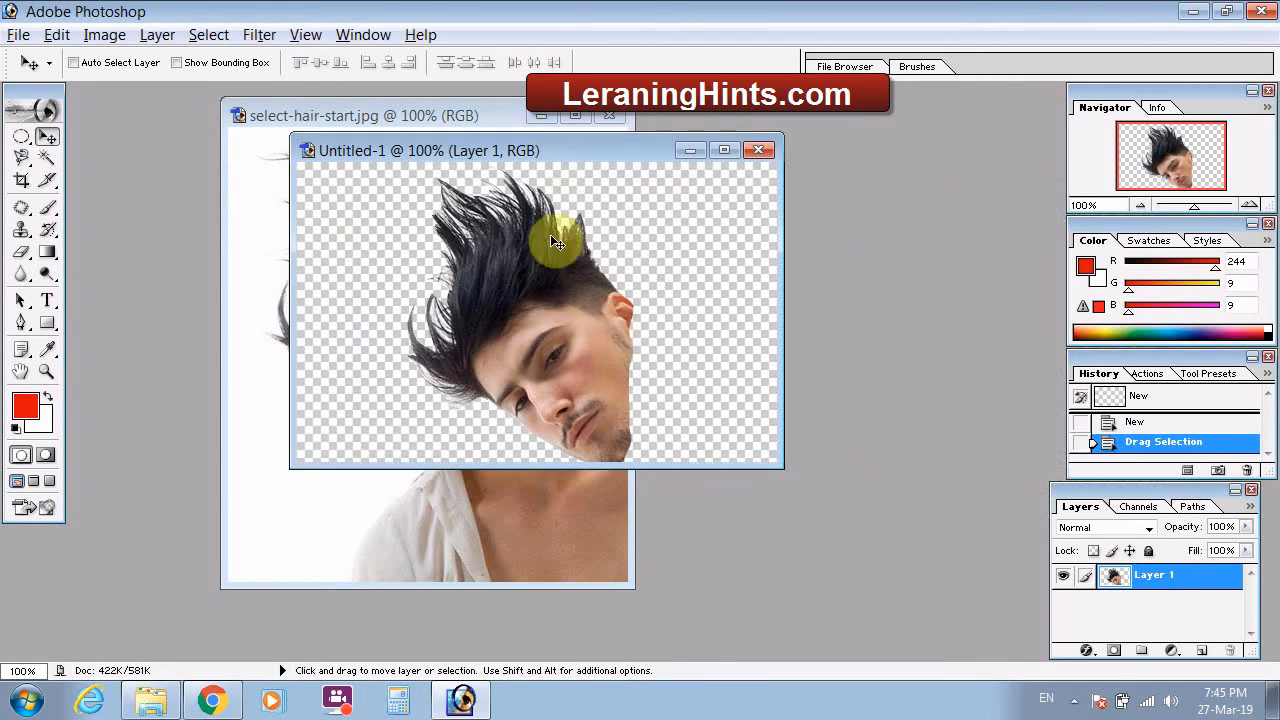
{"action": "left_click_drag", "start_coordinate": [603, 346], "coordinate": [534, 323]}
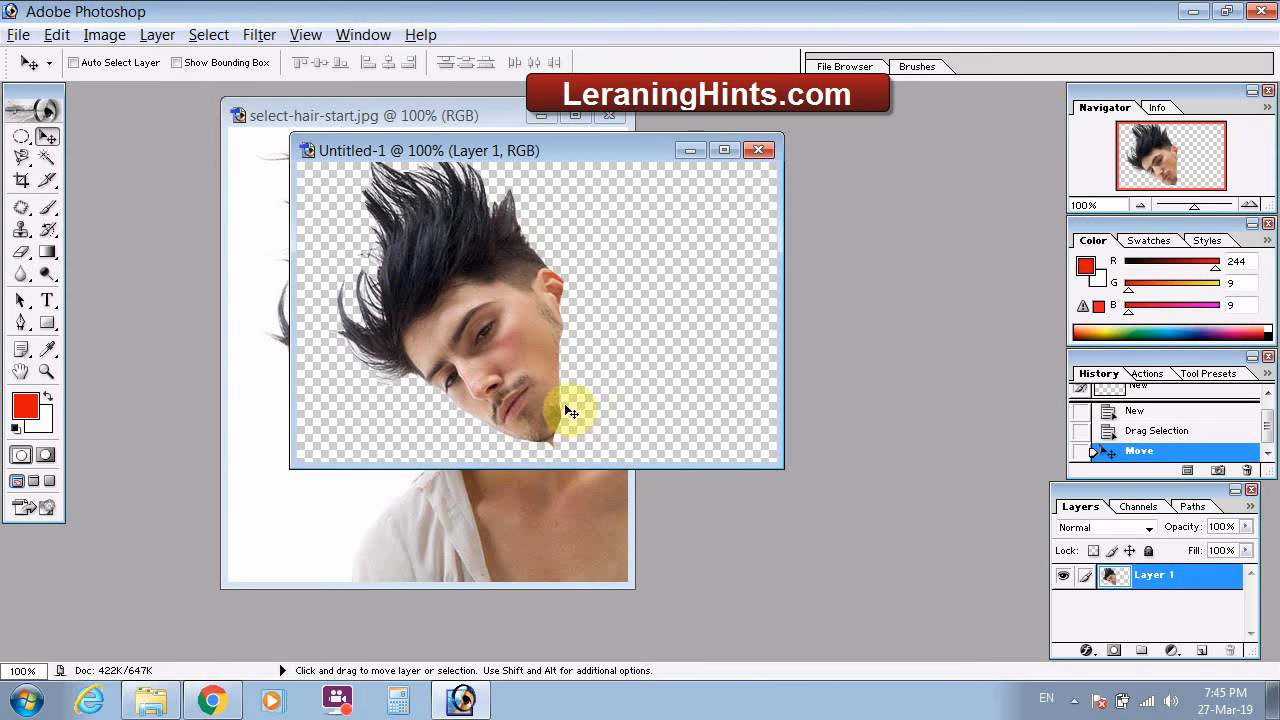
- Close the document containing the cut-out head without saving it
{"action": "left_click", "coordinate": [759, 150]}
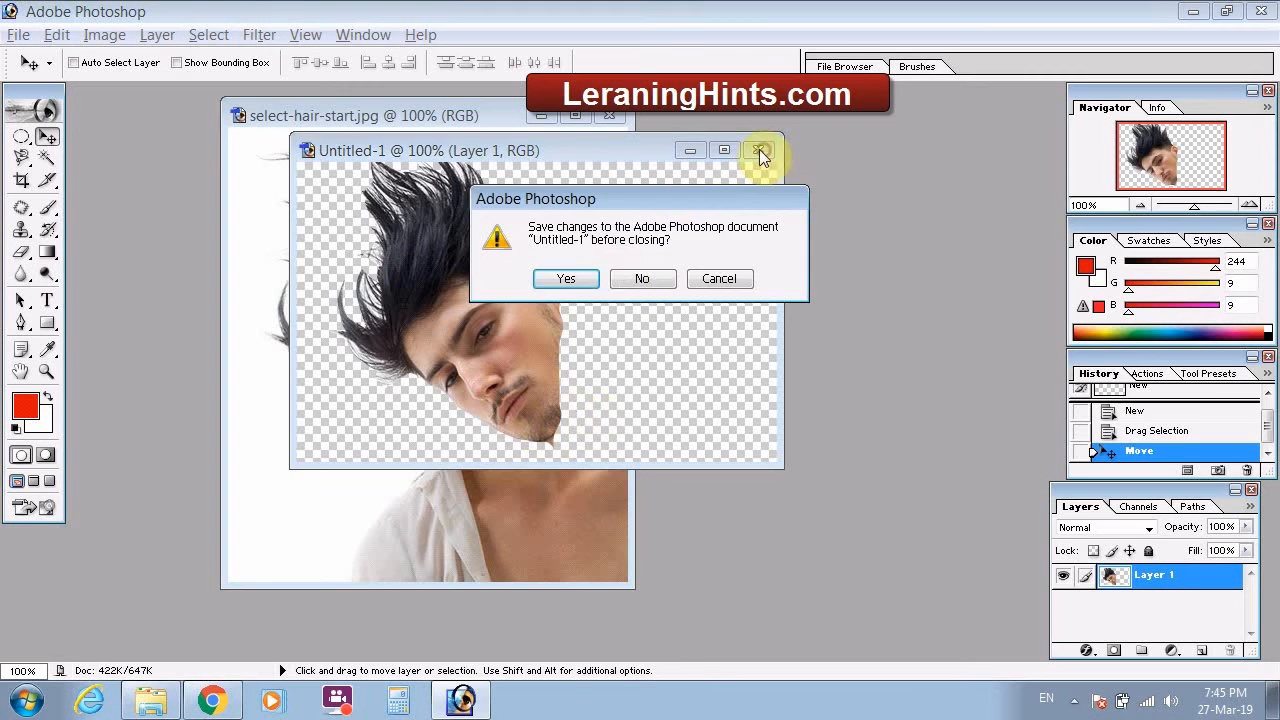
{"action": "left_click", "coordinate": [612, 285]}
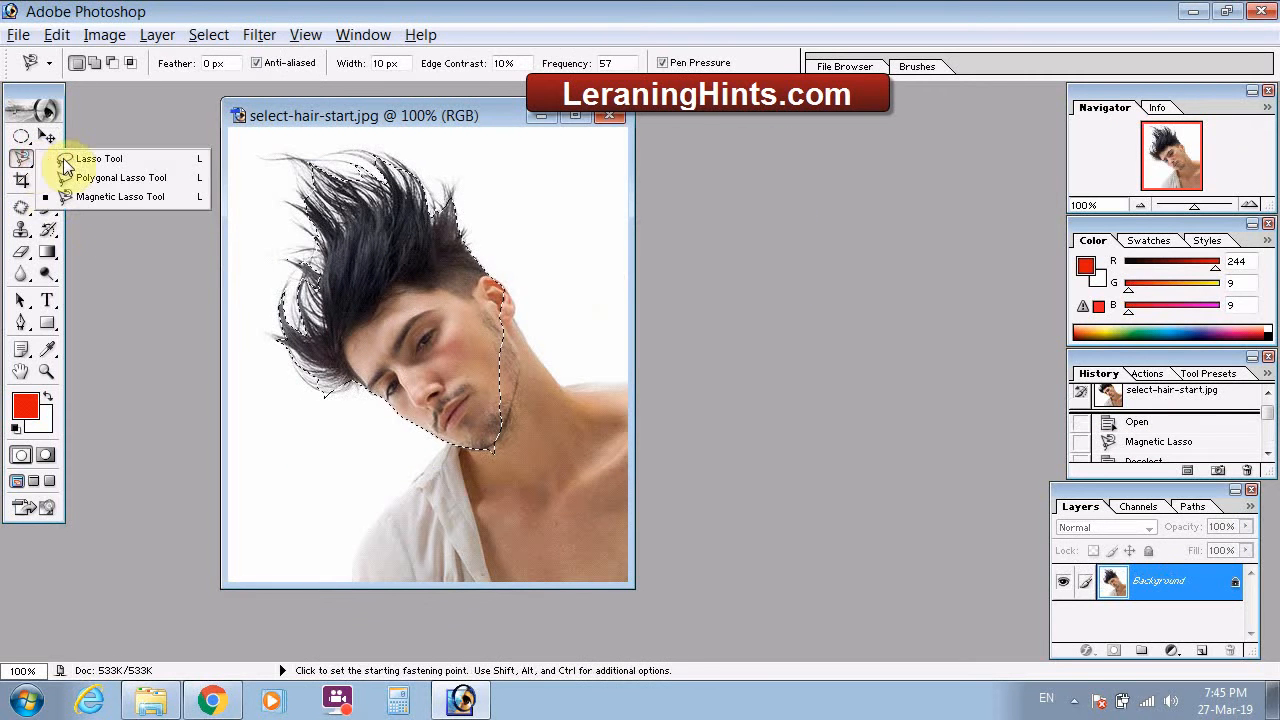